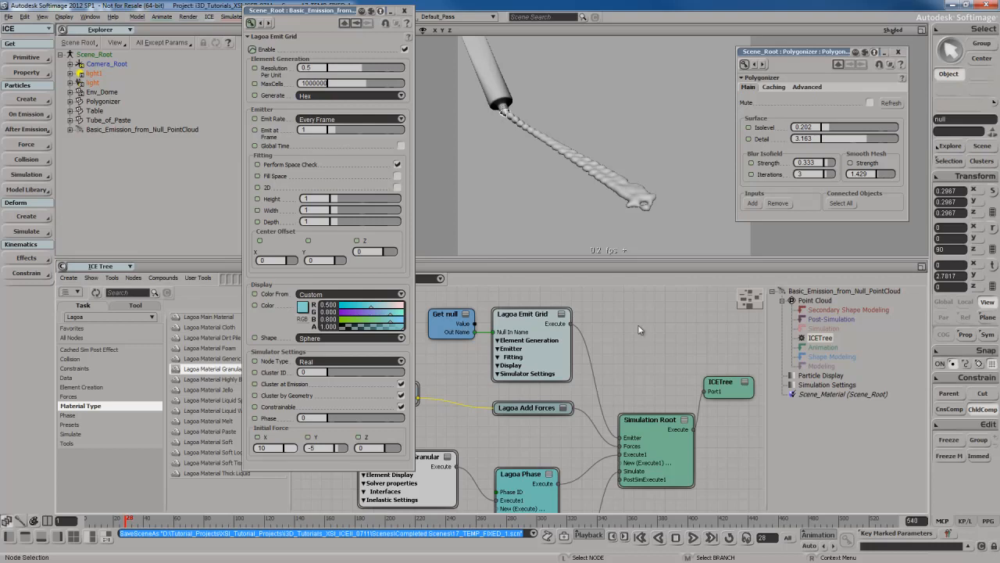
Step: Inspect the paste stream at the tube's nozzle and close the Lagoa Emit Grid properties
key("s")
mouse_move(579, 149)
right_mouse_down()
mouse_move(569, 121)
mouse_move(576, 183)
mouse_move(606, 168)
mouse_move(582, 187)
mouse_move(596, 184)
mouse_move(575, 151)
right_mouse_up()
key("space")
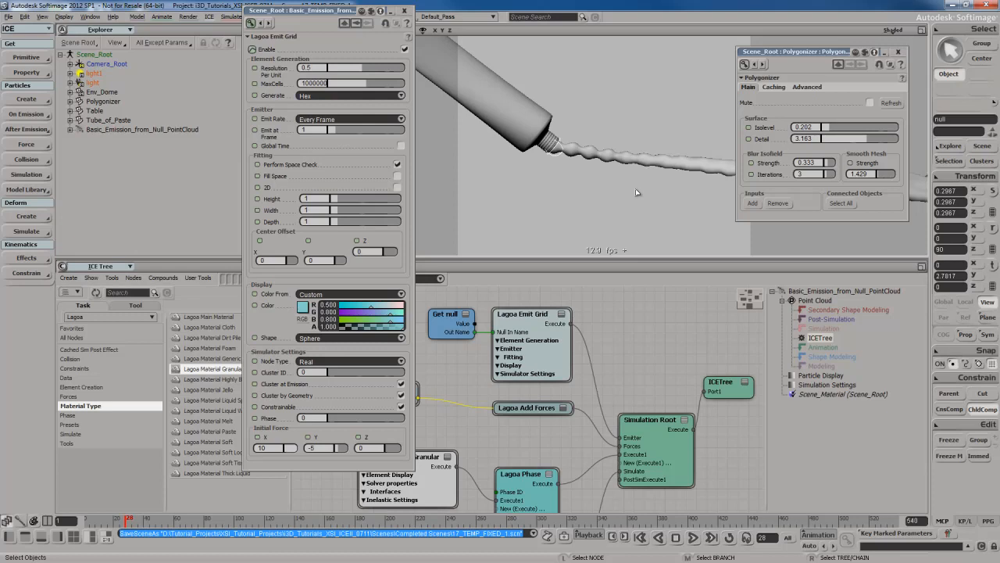
left_click(404, 10)
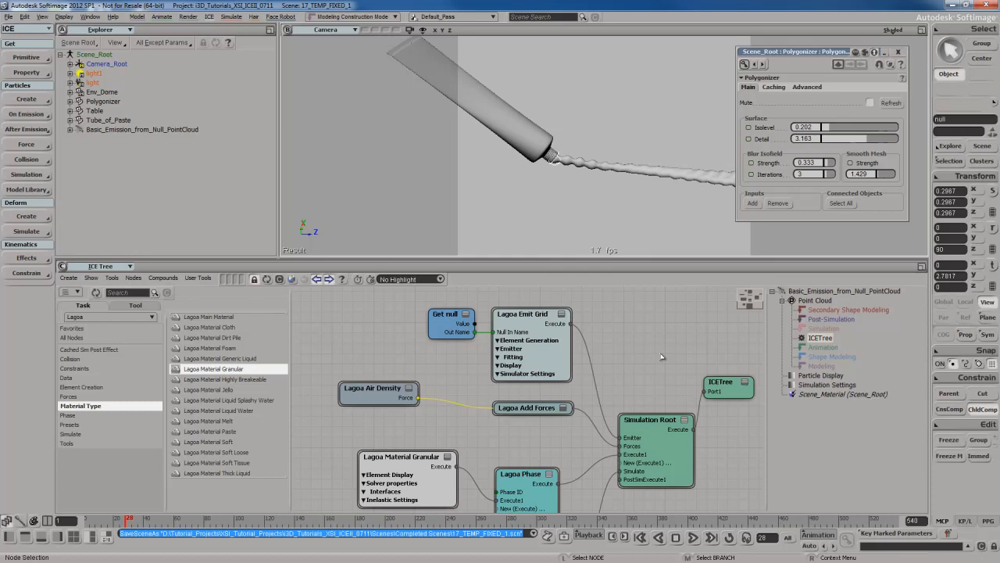
Step: Open the Simulation Settings of Basic_Emission_from_Null_PointCloud and place them clear of the scene tree
left_click(180, 129)
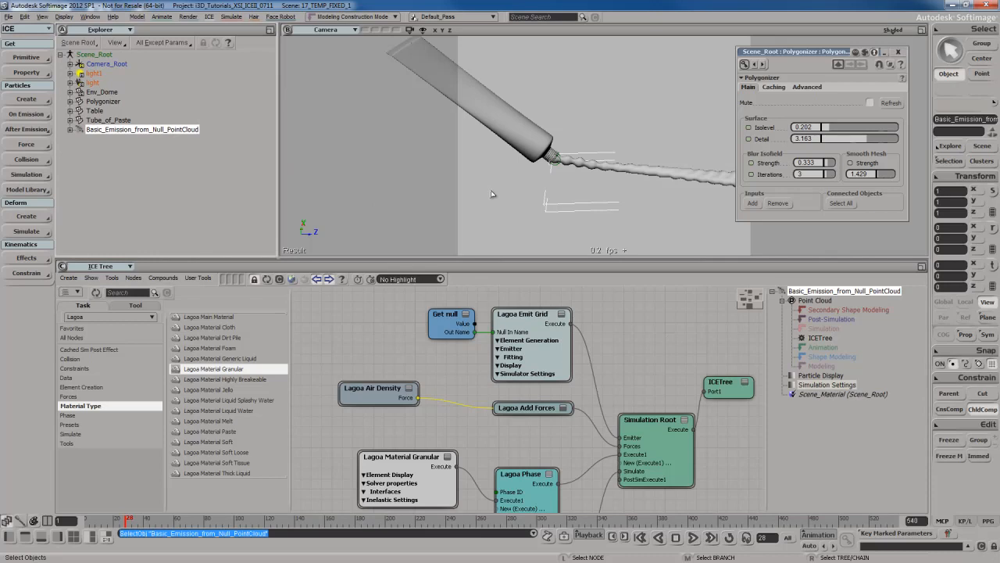
key("F3")
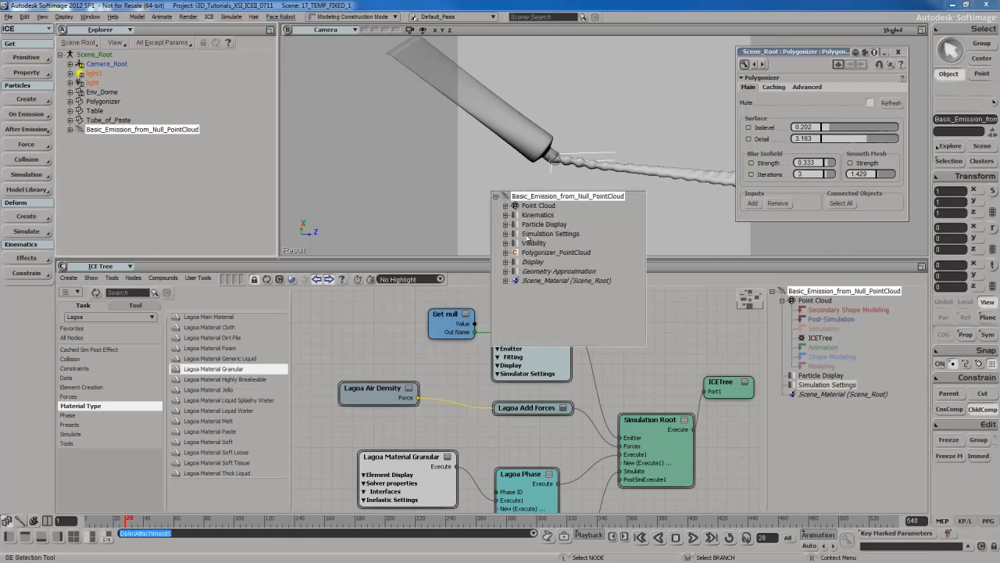
left_click(150, 131)
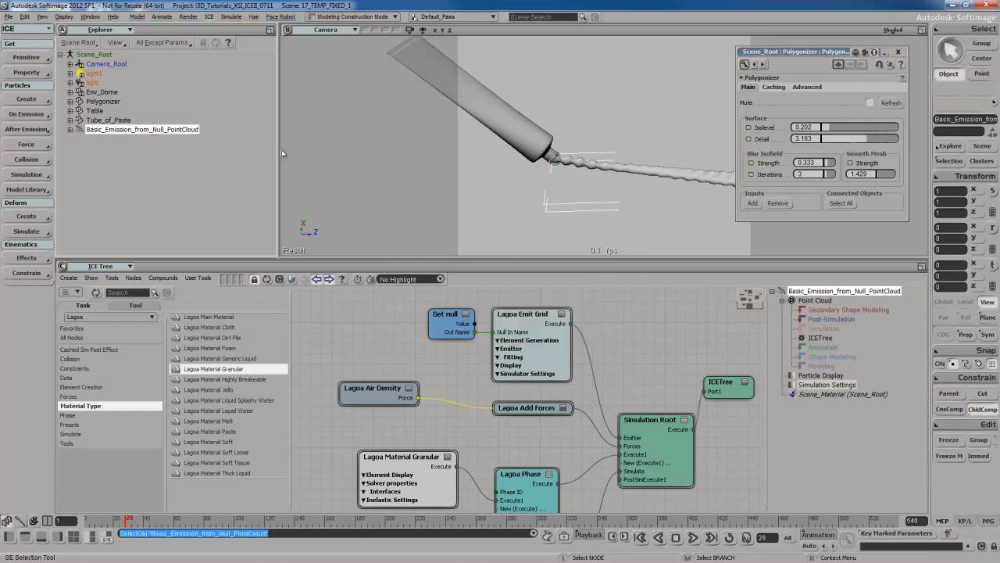
left_click(955, 162)
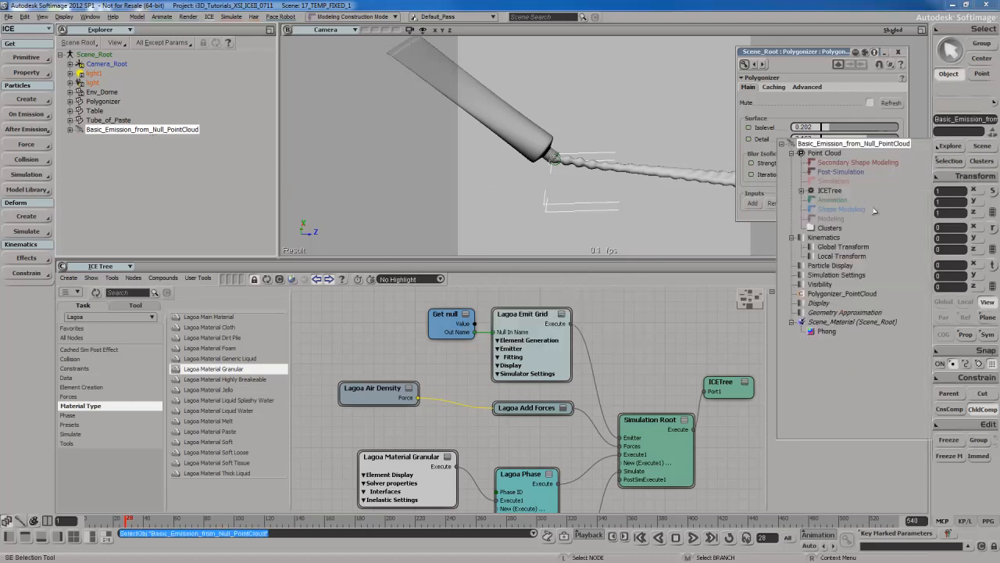
left_click(803, 275)
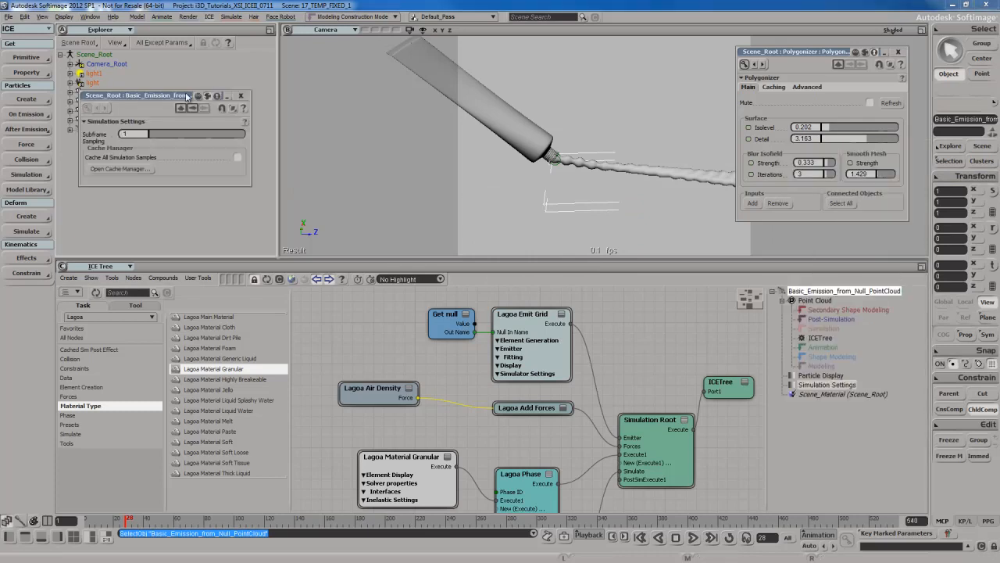
left_click_drag(188, 97, 336, 127)
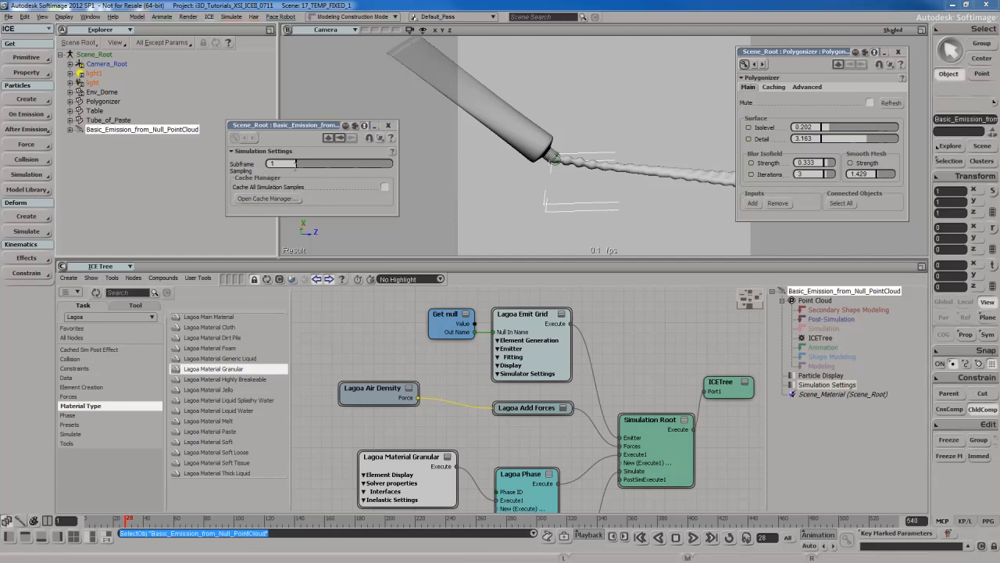
Step: Try a subframe sampling of 20 for the point cloud and cancel the resimulation
left_click(292, 164)
type("1")
left_click_drag(331, 165, 399, 164)
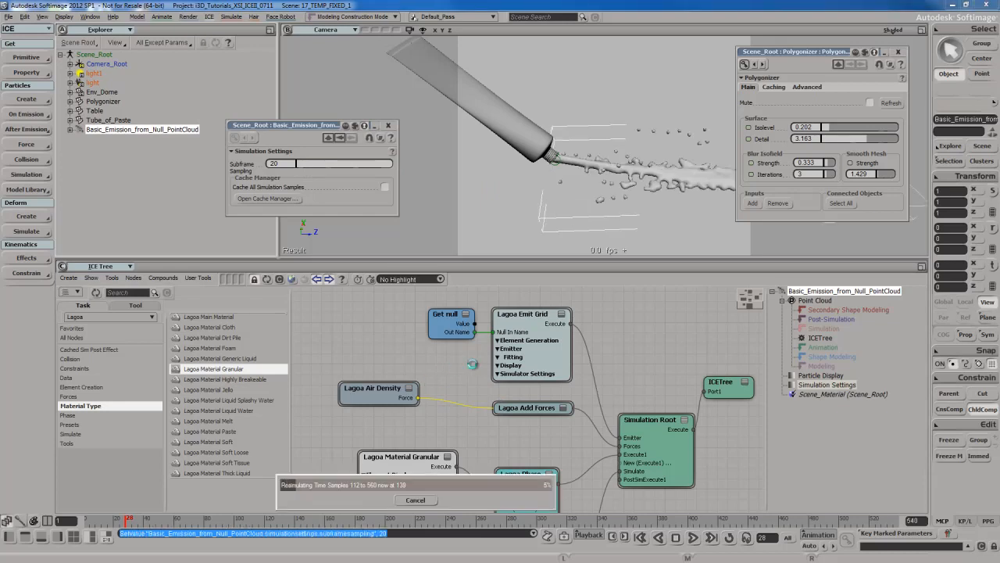
left_click(418, 501)
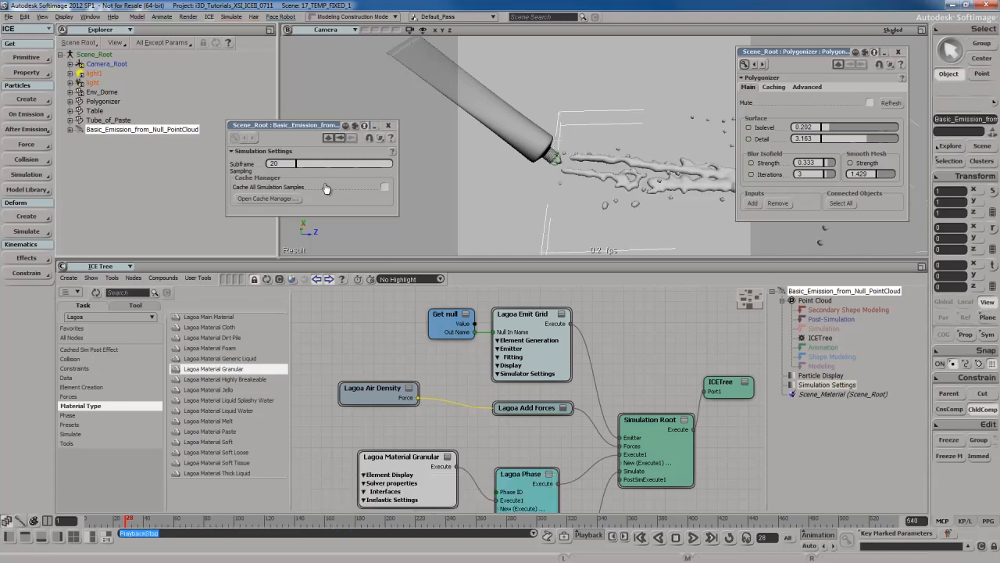
Step: Set the subframe sampling to 1 and play the simulation from the first frame to frame 33
key("shift+comma")
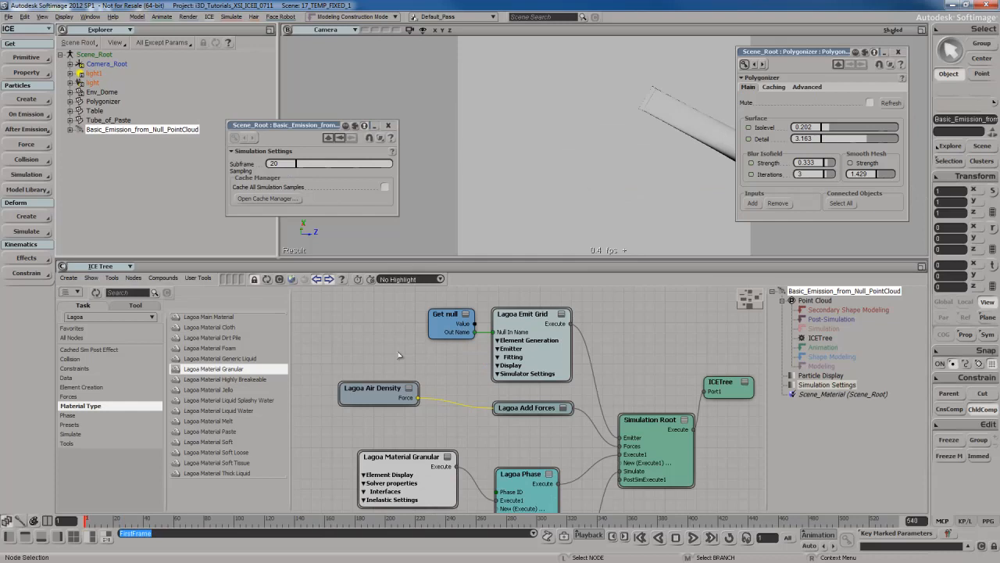
left_click_drag(356, 163, 288, 163)
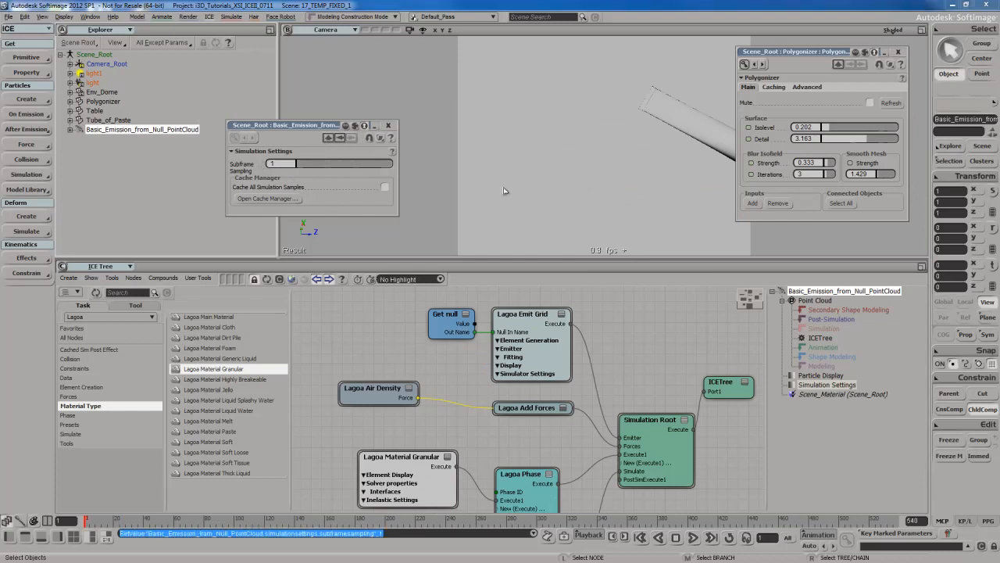
key("Up")
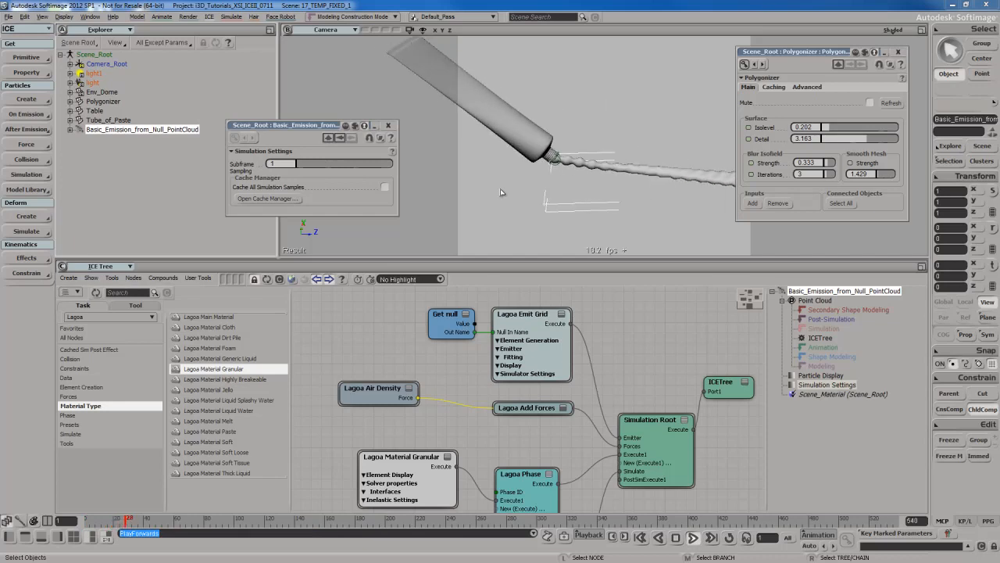
key("Escape")
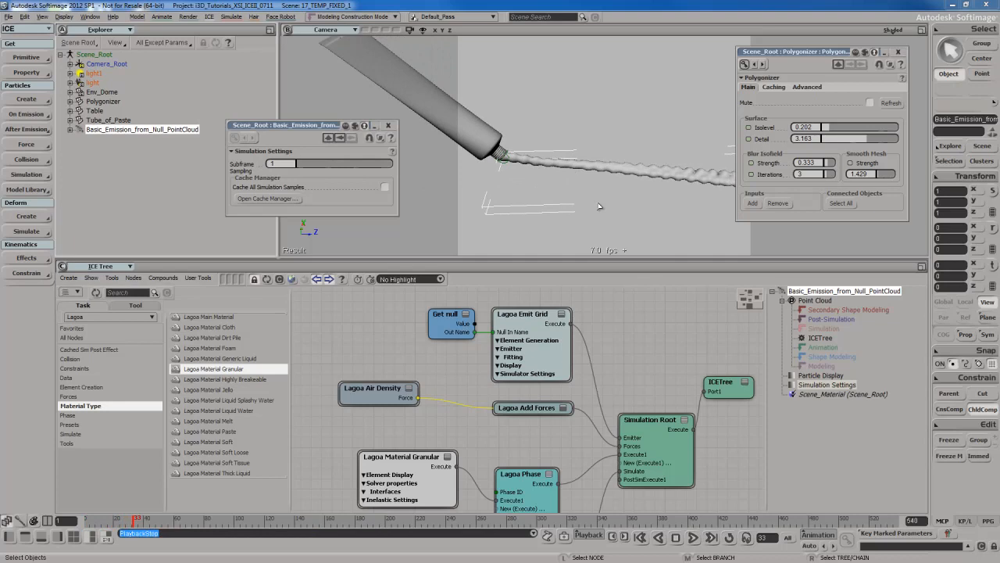
Step: Set the subframe sampling to 2, replay from the first frame to frame 31 and inspect the paste stream
key("Home")
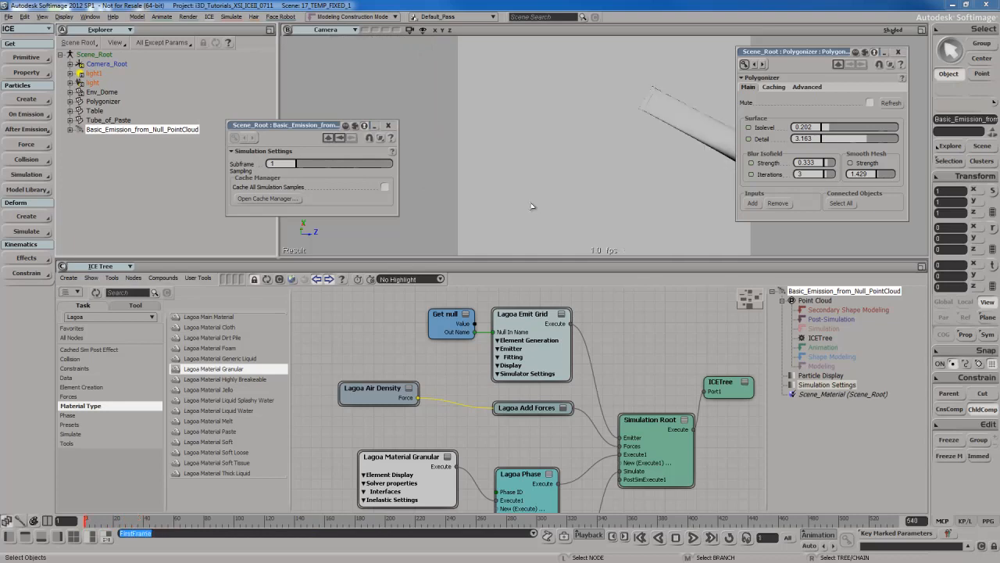
left_click_drag(297, 167, 306, 166)
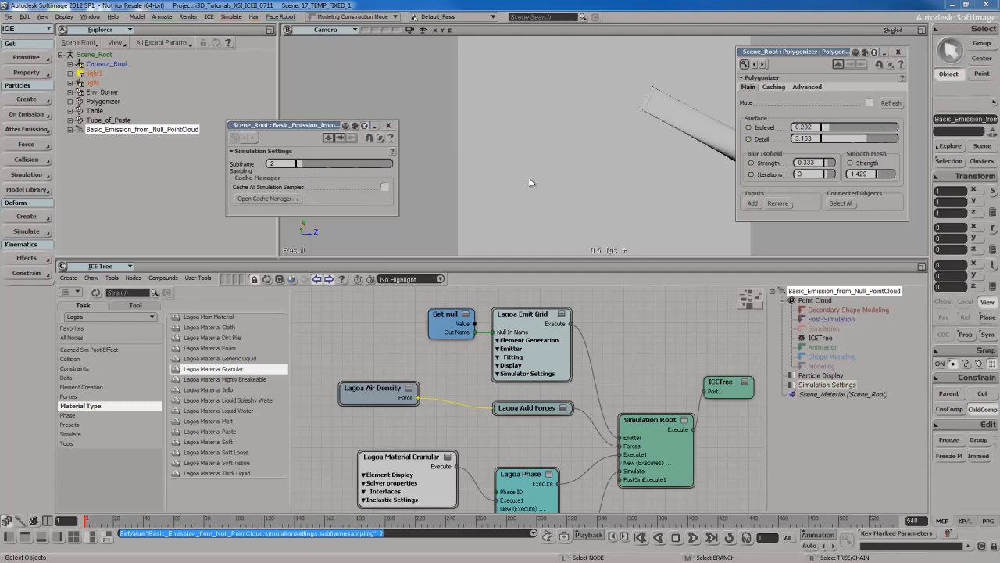
key("F12")
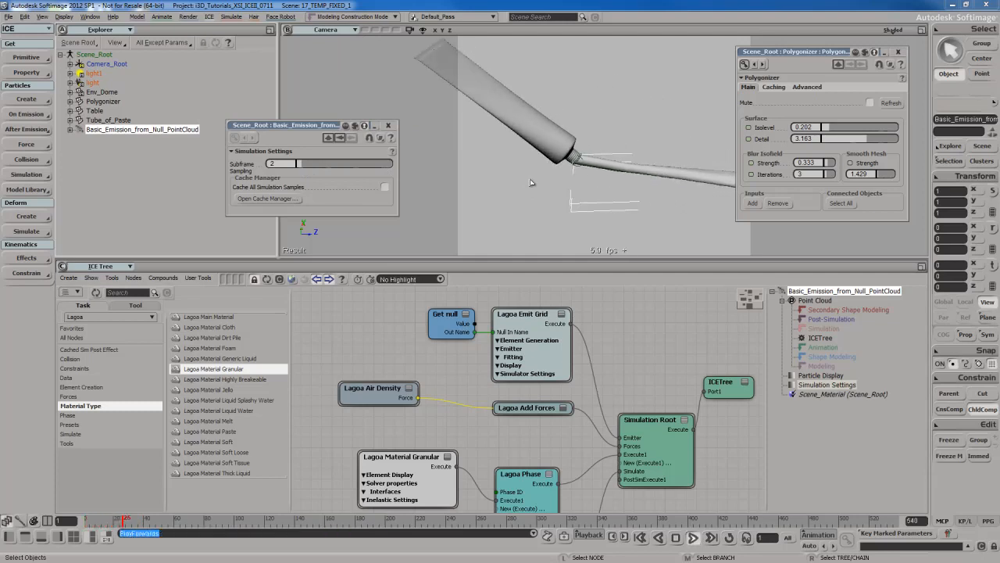
key("Escape")
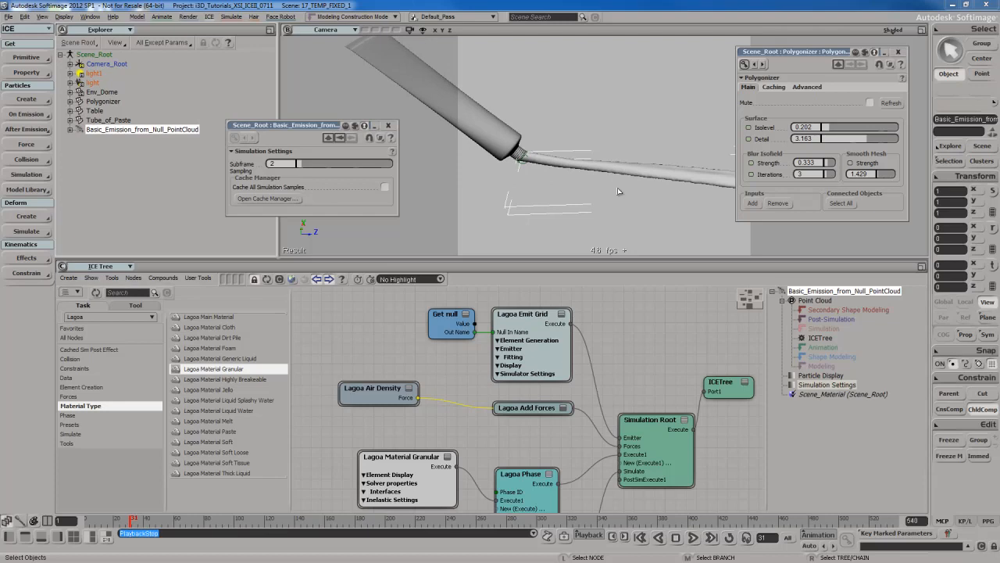
key("s")
right_click_drag(620, 196, 582, 188)
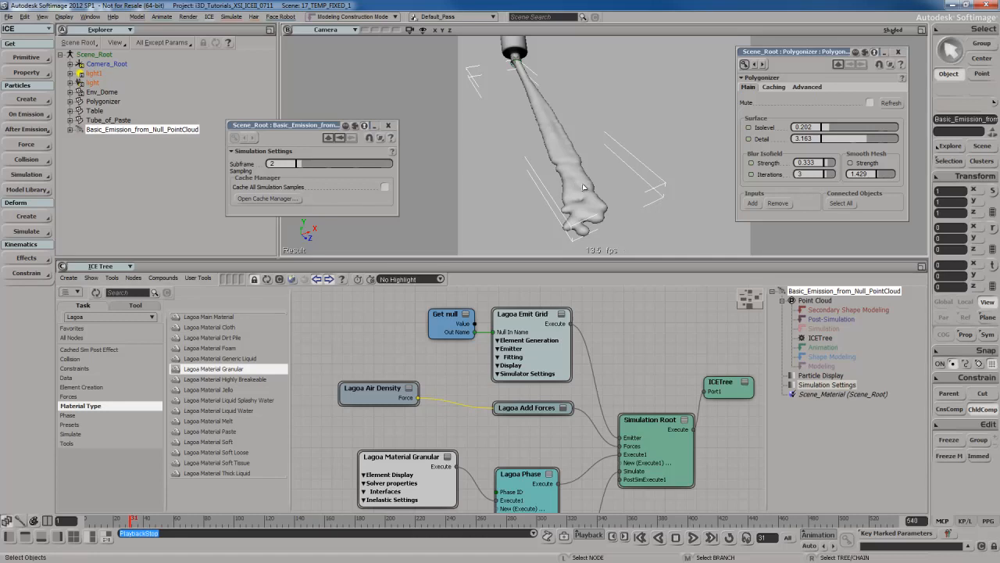
Step: Set the subframe sampling to 3, replay from the first frame to frame 26 and inspect the paste stream
key("shift+comma")
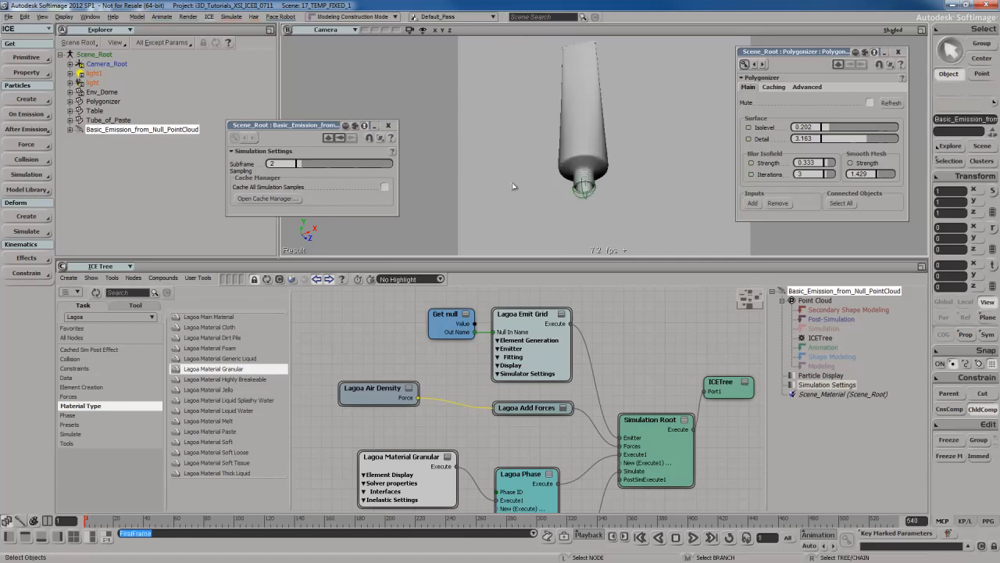
left_click(294, 164)
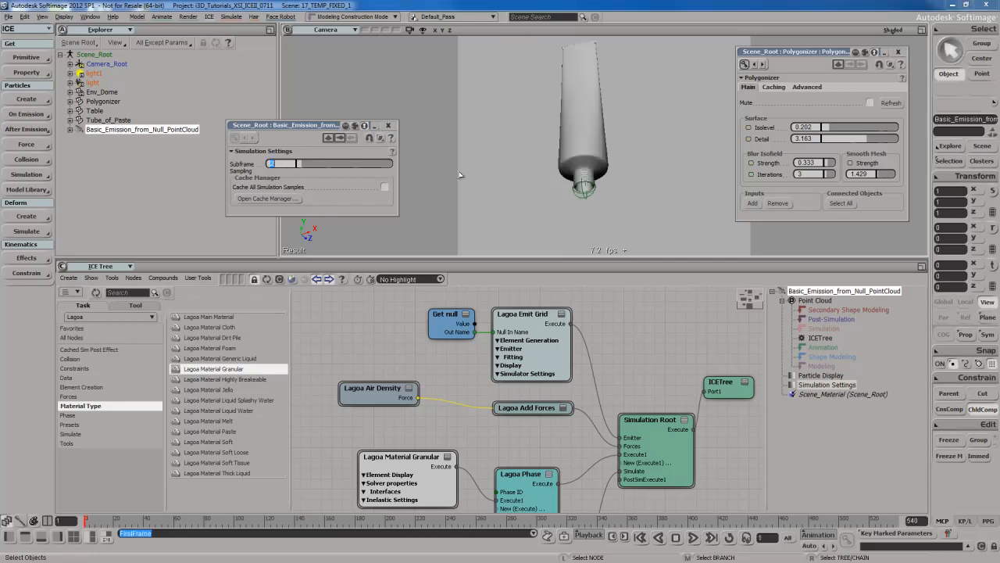
type("3")
key("Return")
middle_click_drag(460, 175, 530, 176)
key("F10")
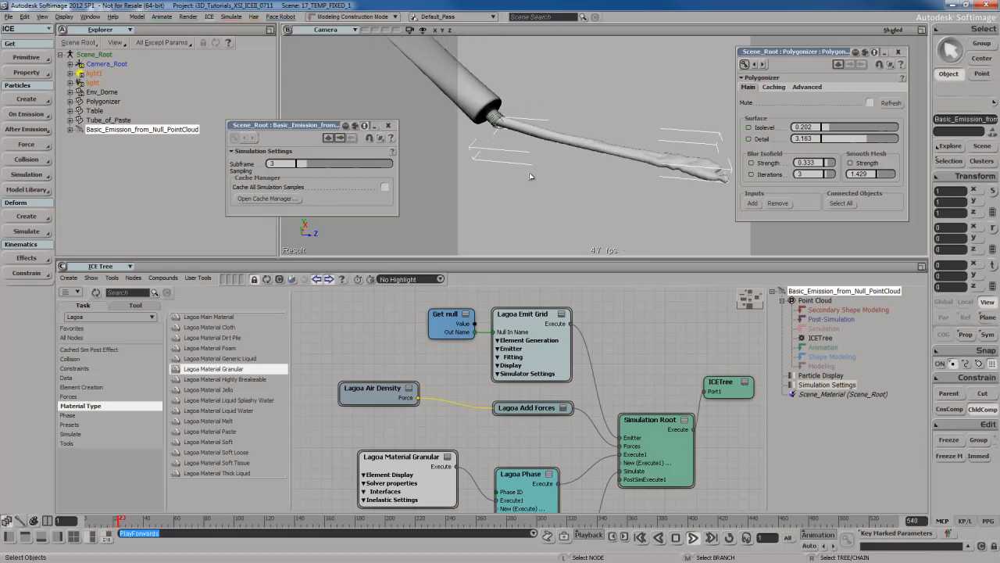
key("Escape")
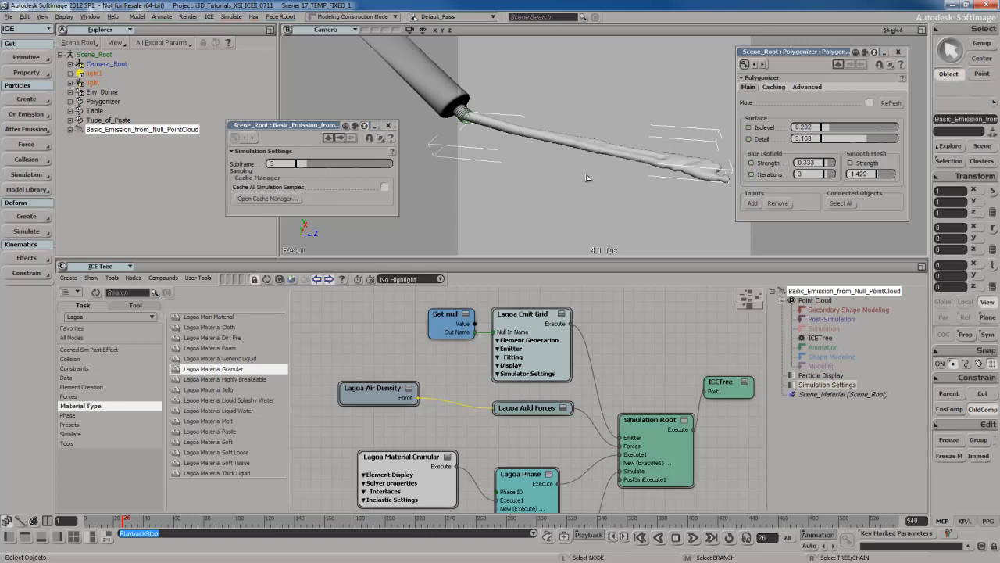
key("s")
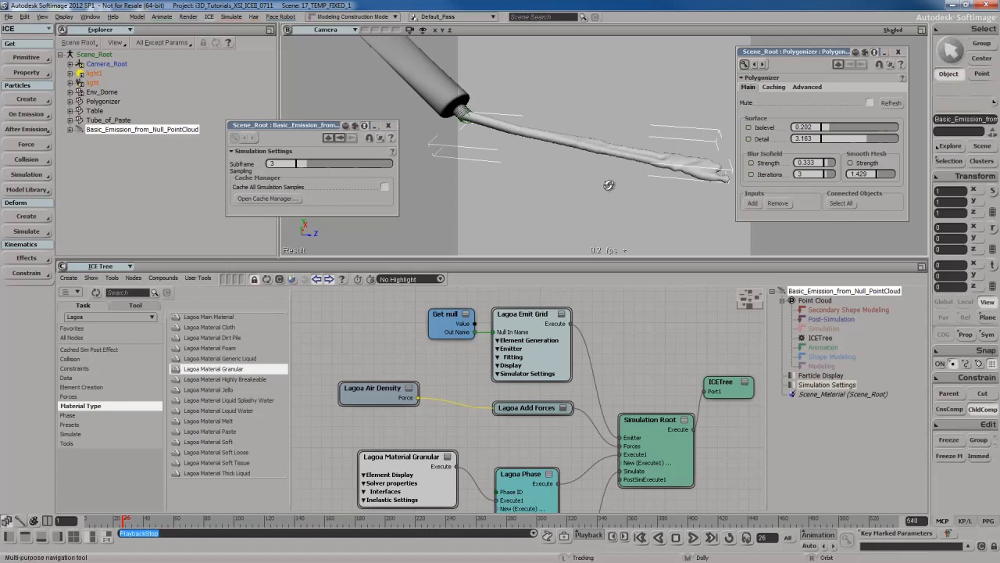
right_click_drag(610, 185, 568, 175)
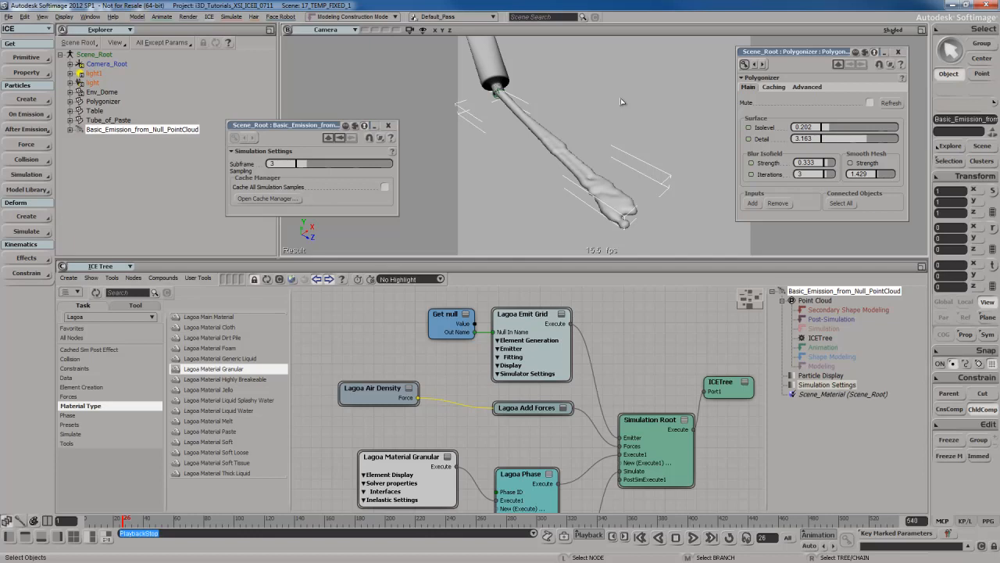
Step: Replay the simulation to frame 19 and set the Polygonizer's Smooth Mesh strength to 2.143 and Blur Isofield strength to 0.286
key("Home")
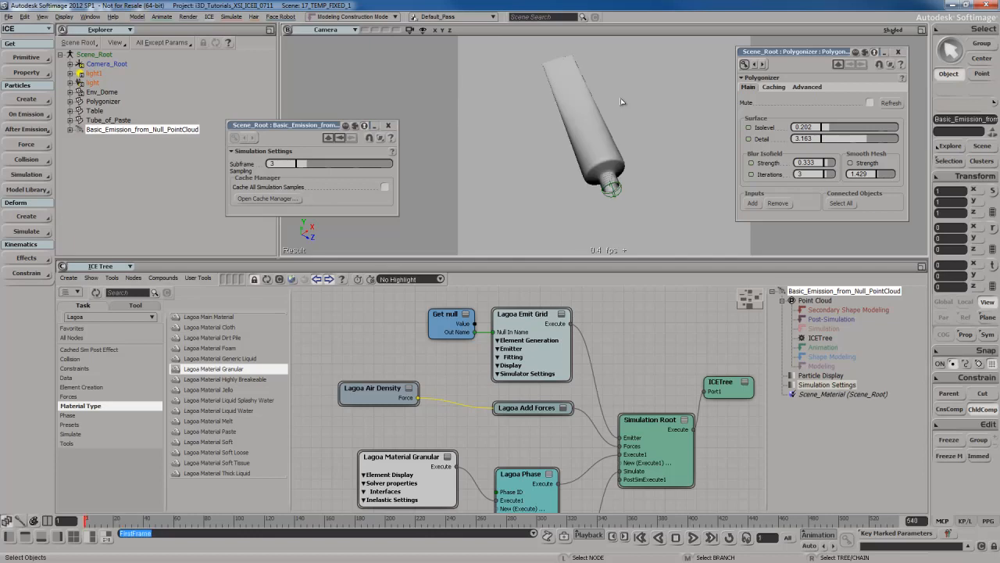
key("Up")
key("Up")
left_click_drag(883, 173, 880, 178)
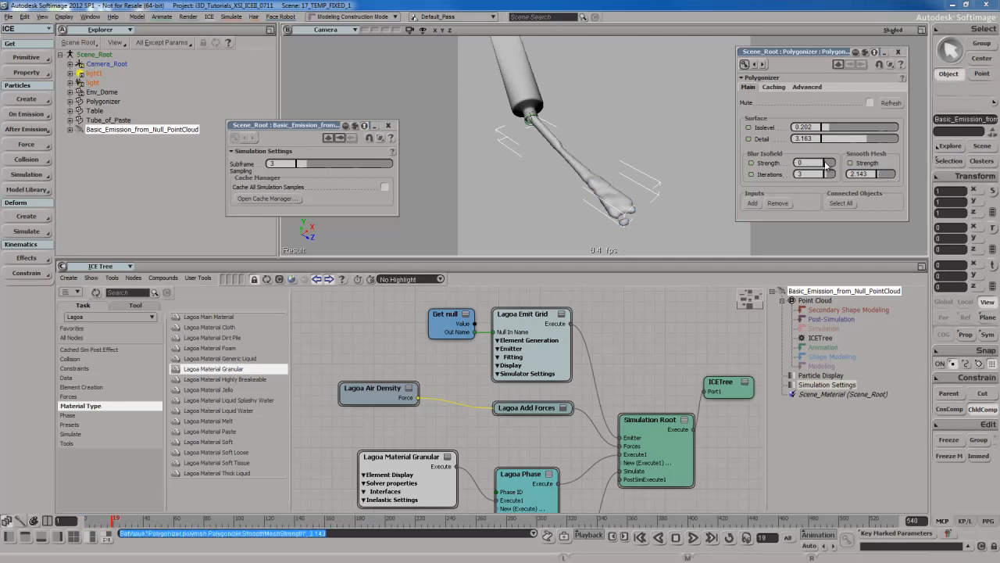
left_click_drag(829, 164, 829, 165)
key("s")
right_click_drag(545, 172, 547, 211)
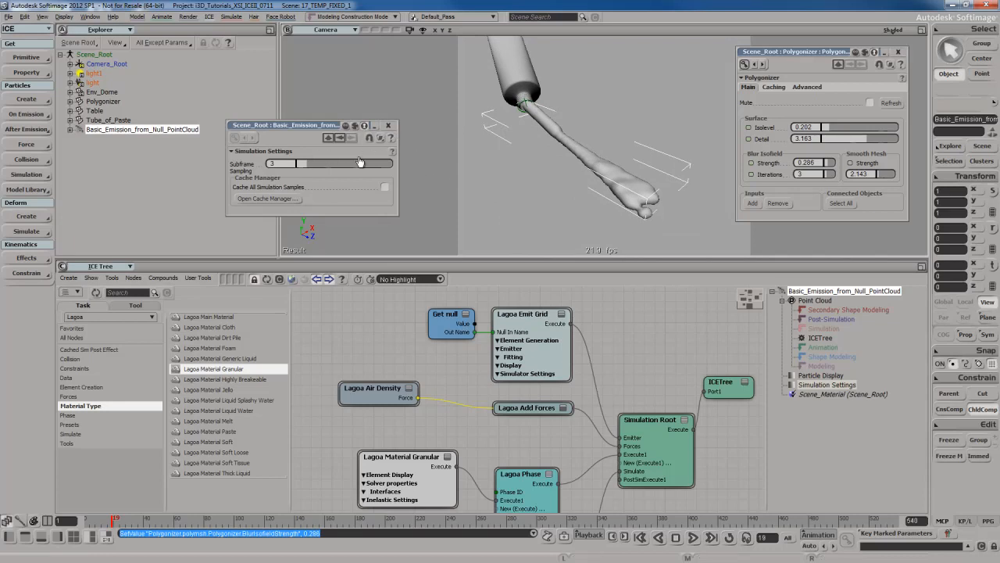
Step: Close the Simulation Settings and preview the paste stream in a render region drawn around it
left_click(389, 127)
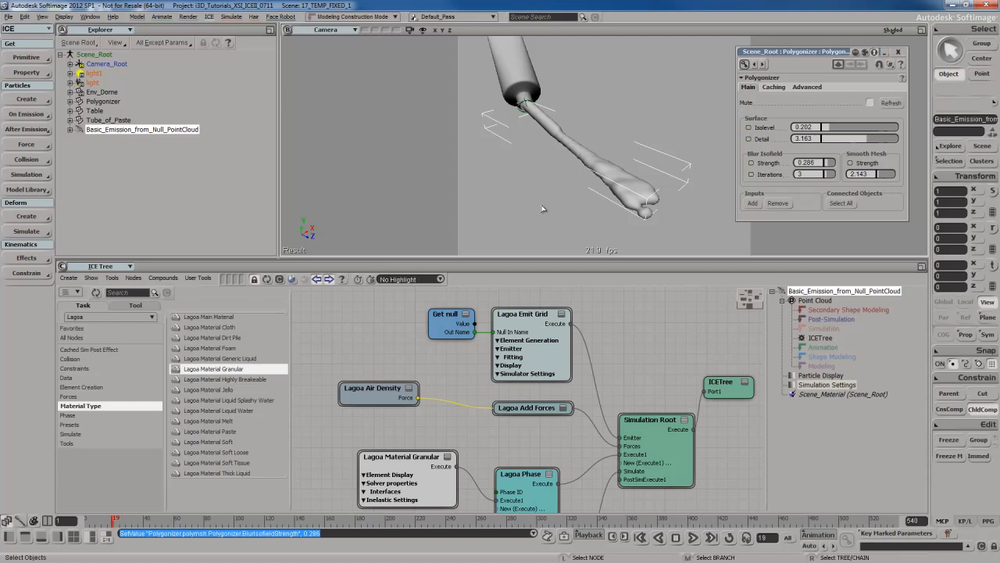
left_click_drag(501, 90, 692, 222)
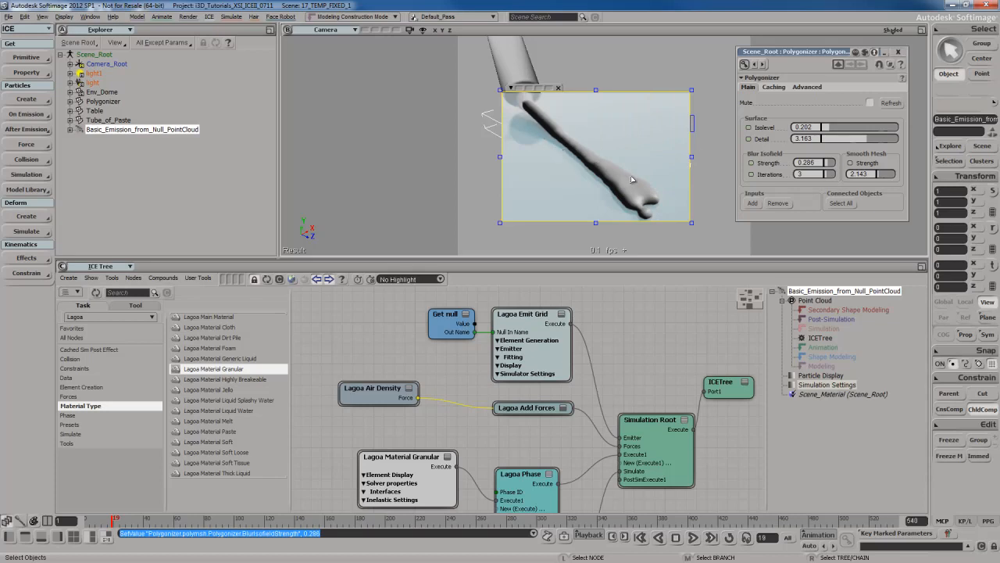
key("shift+q")
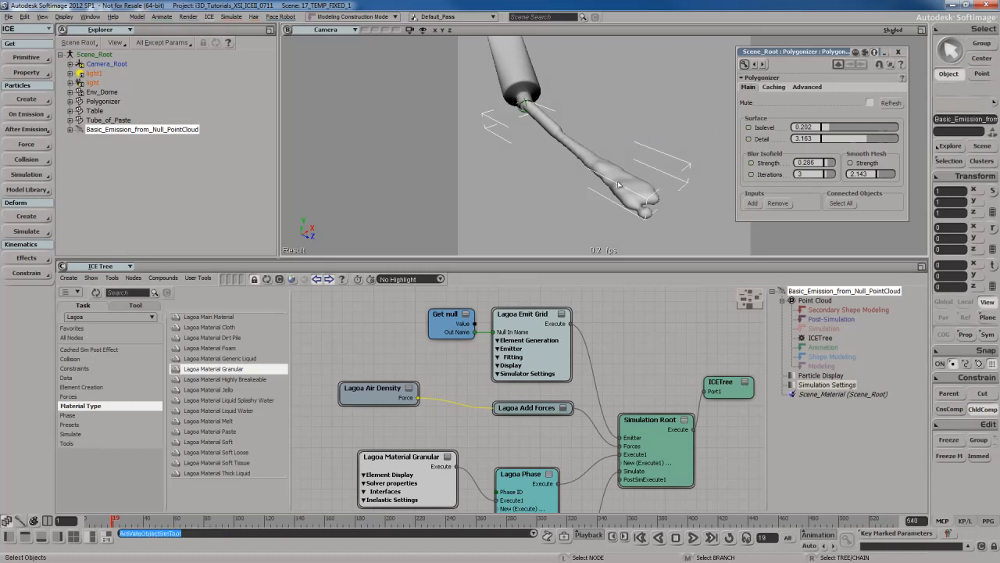
Step: Assign the Paste_mat material to the Polygonizer mesh through the Material Manager, close the manager and deselect everything
left_click(617, 185)
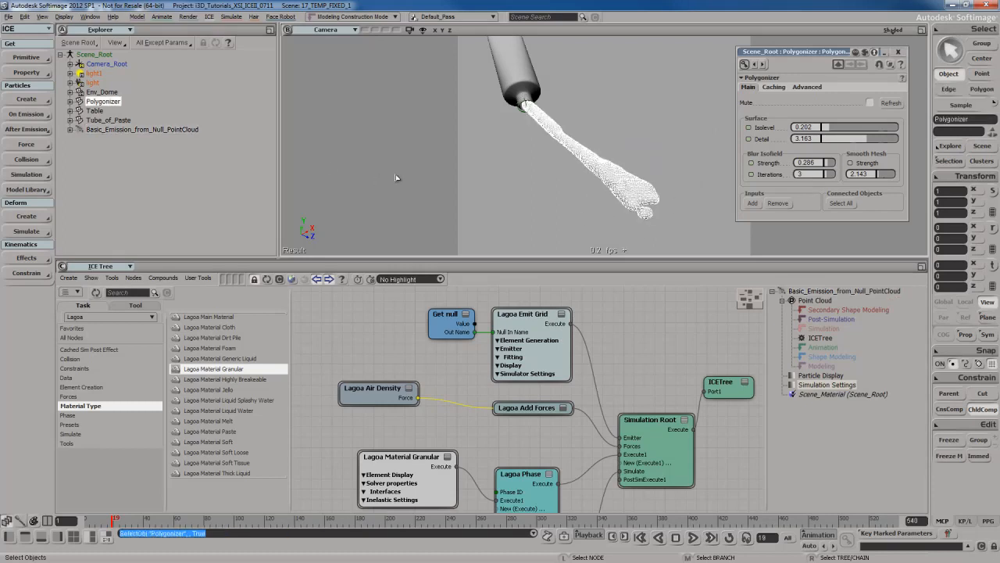
key("ctrl+7")
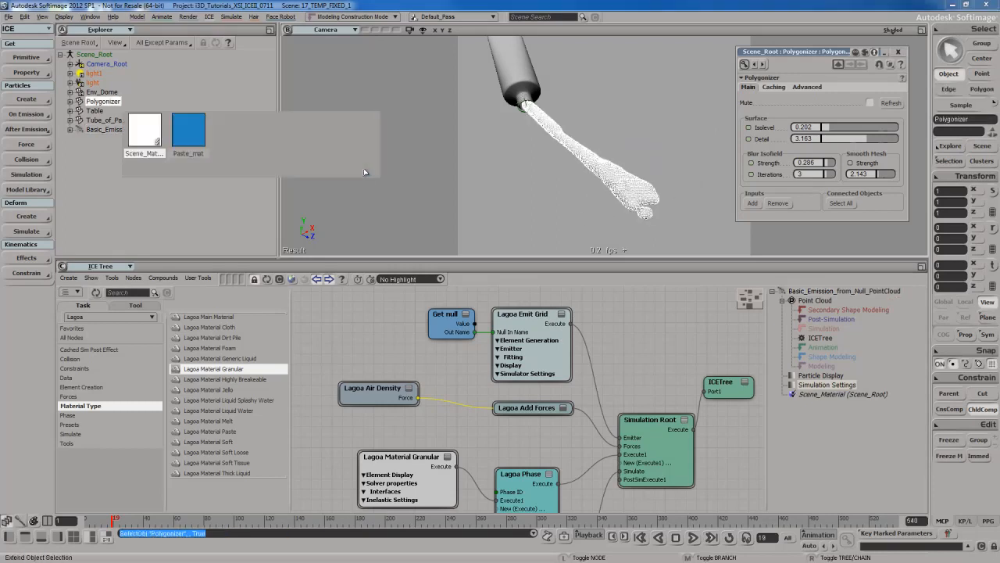
left_click(191, 123)
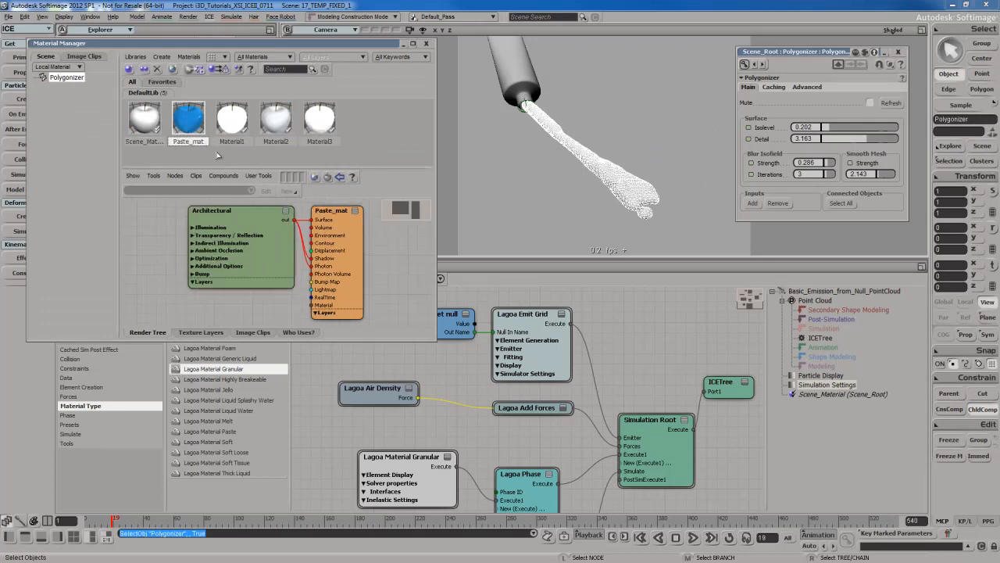
right_click(189, 115)
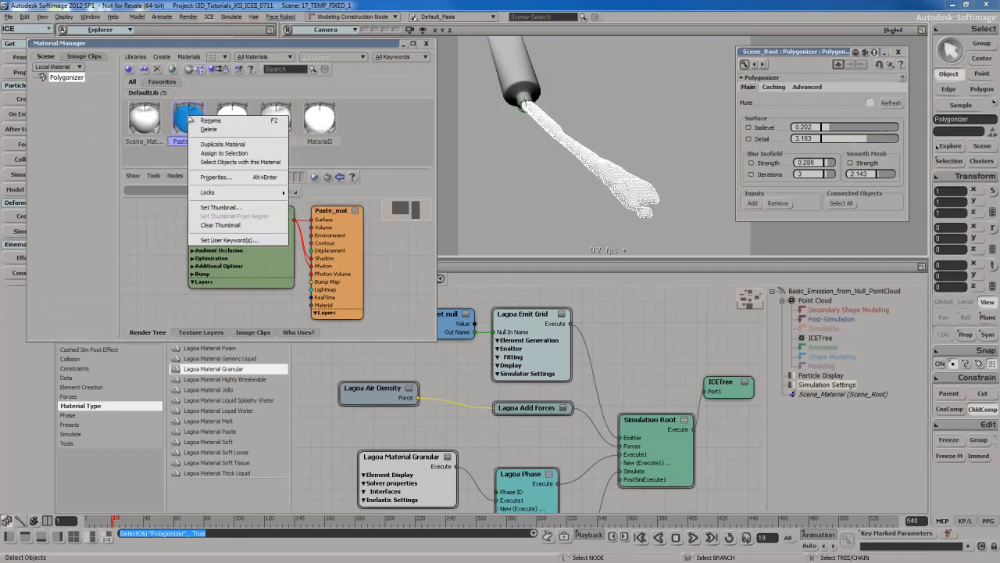
left_click(229, 153)
left_click(426, 43)
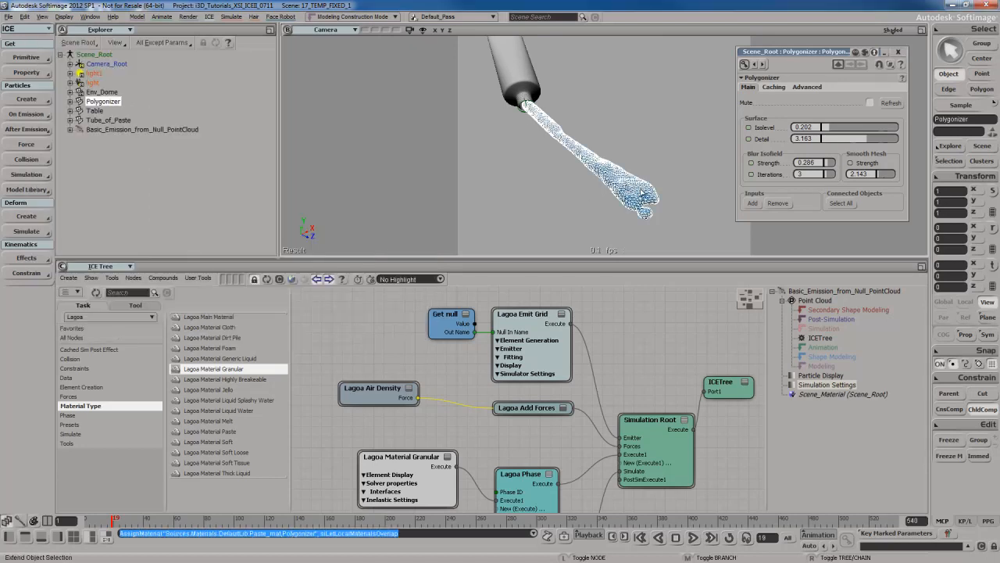
key("ctrl+shift+a")
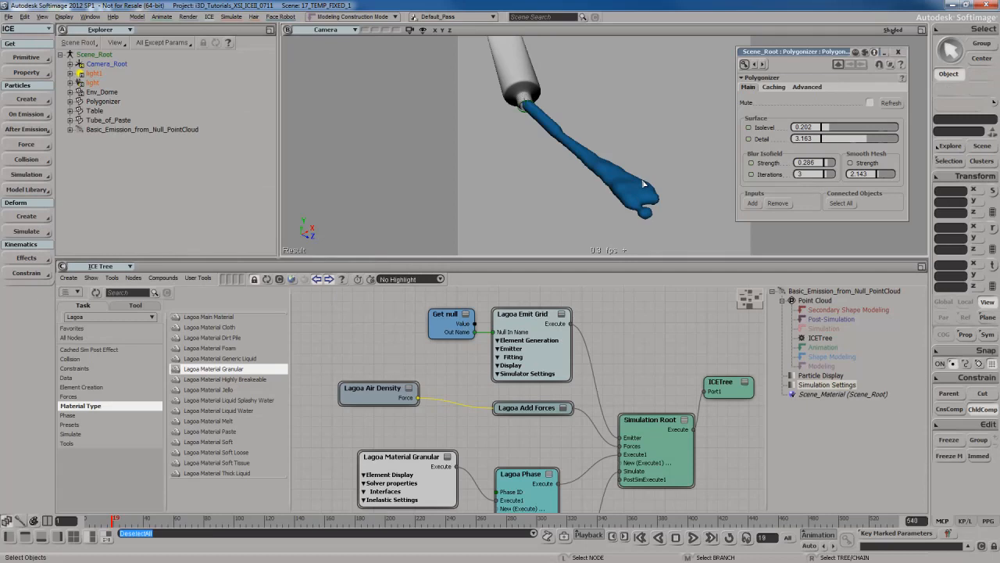
Step: Preview the blue paste stream in a render region drawn around it, and dismiss the region
key("q")
left_click_drag(523, 115, 686, 239)
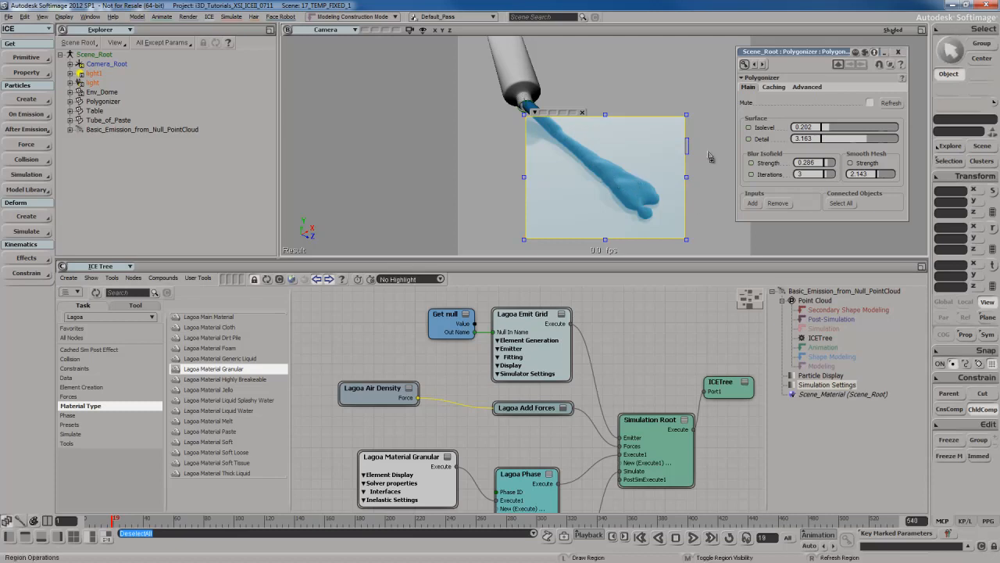
key("q")
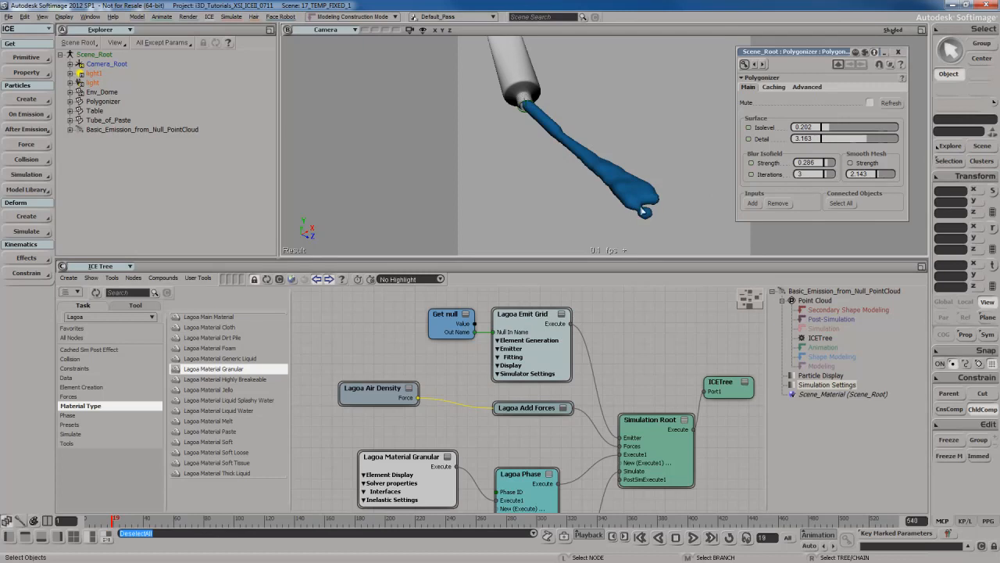
Step: Play the simulation on to frame 43 from a wider angle, inspect the paste stream, and return to the first frame
key("s")
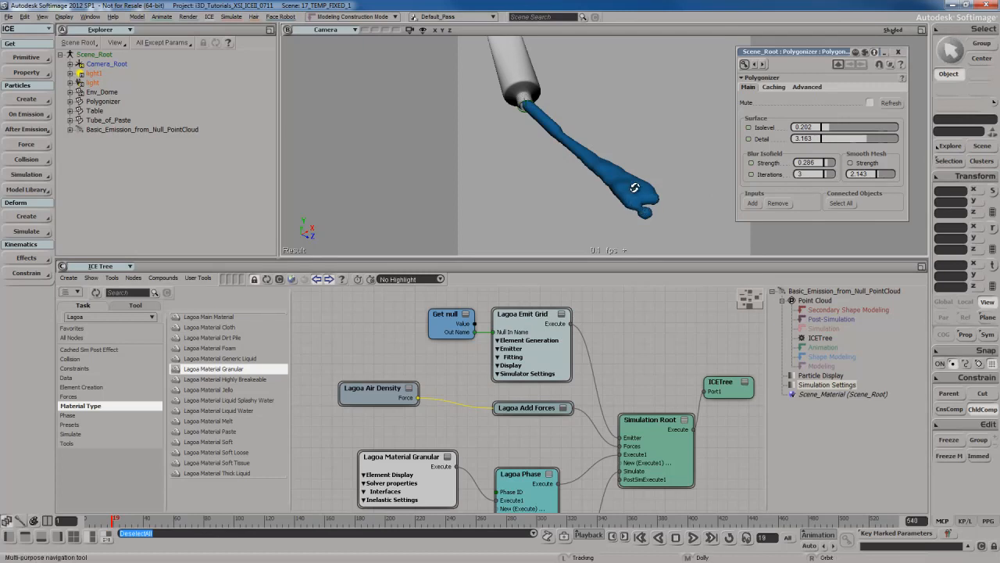
right_click_drag(637, 190, 645, 159)
left_click_drag(646, 160, 646, 184)
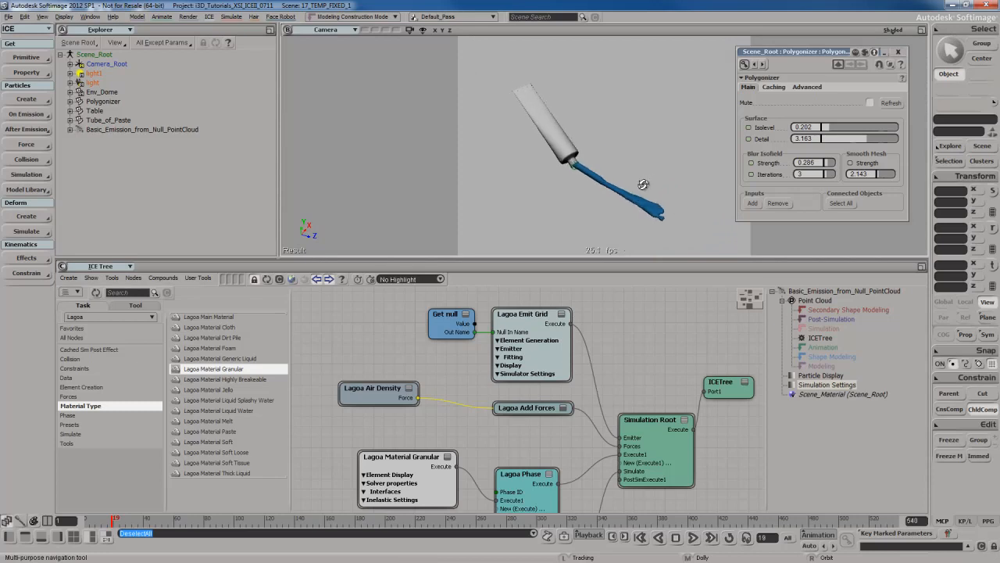
key("alt+period")
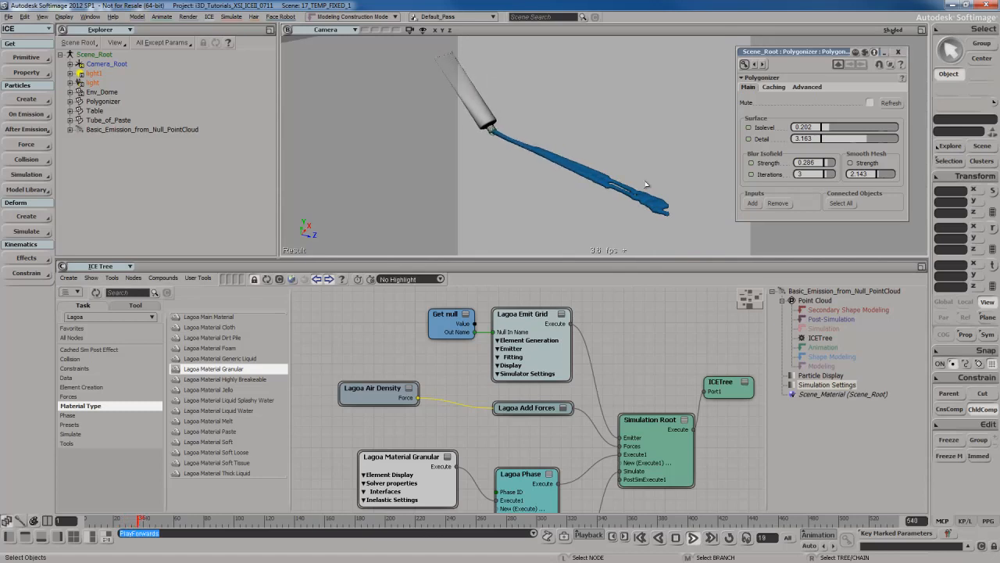
key("Escape")
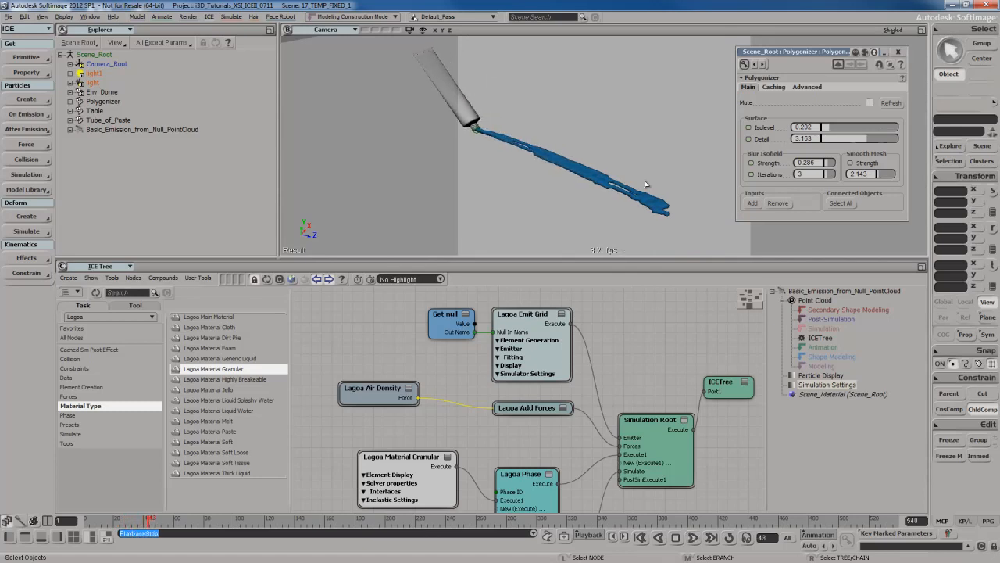
key("s")
right_click_drag(643, 180, 626, 163)
key("shift+comma")
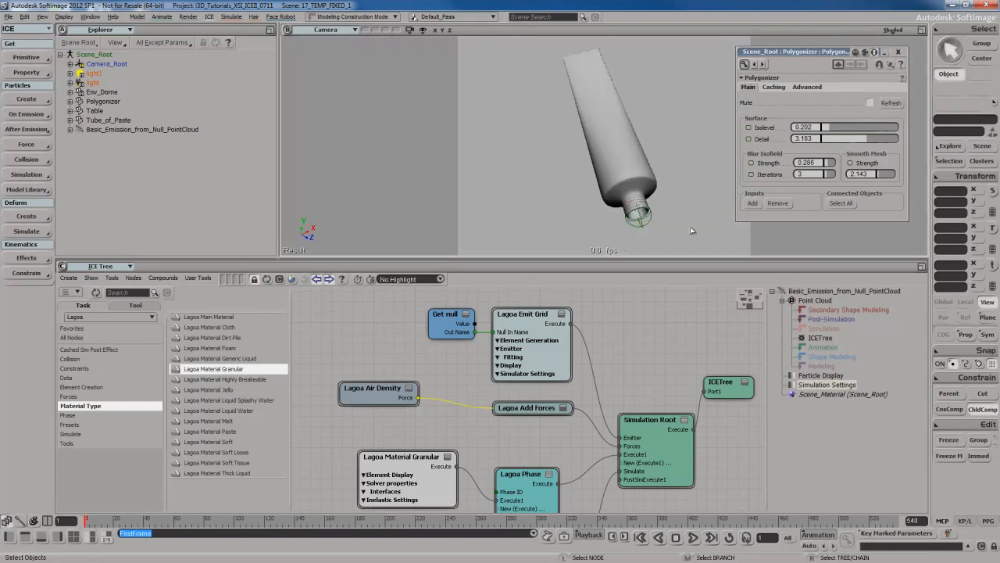
Step: Review the Lagoa Emit Grid properties, try a different Resolution Per Unit, undo the change and close the properties
double_click(556, 355)
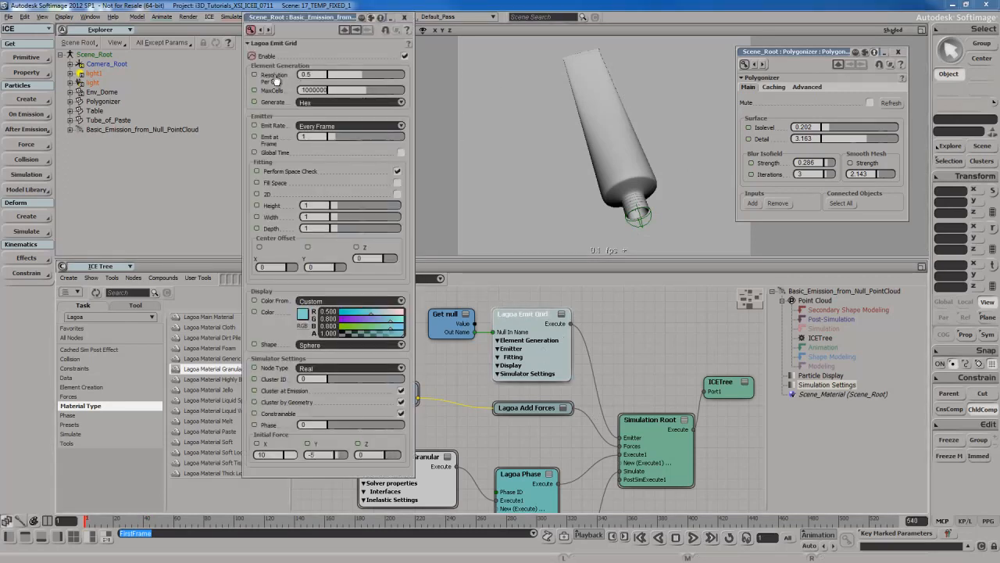
left_click(404, 17)
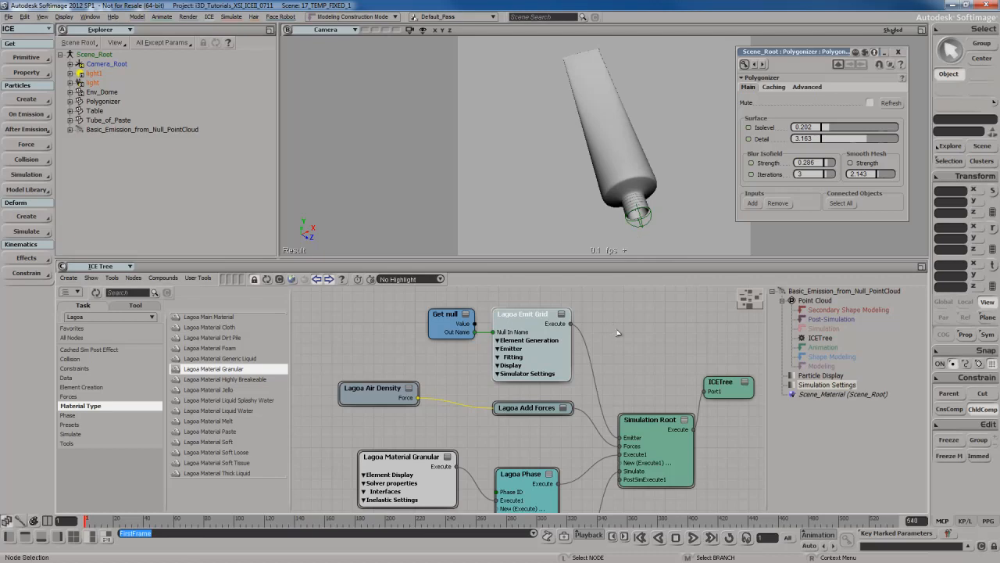
double_click(557, 355)
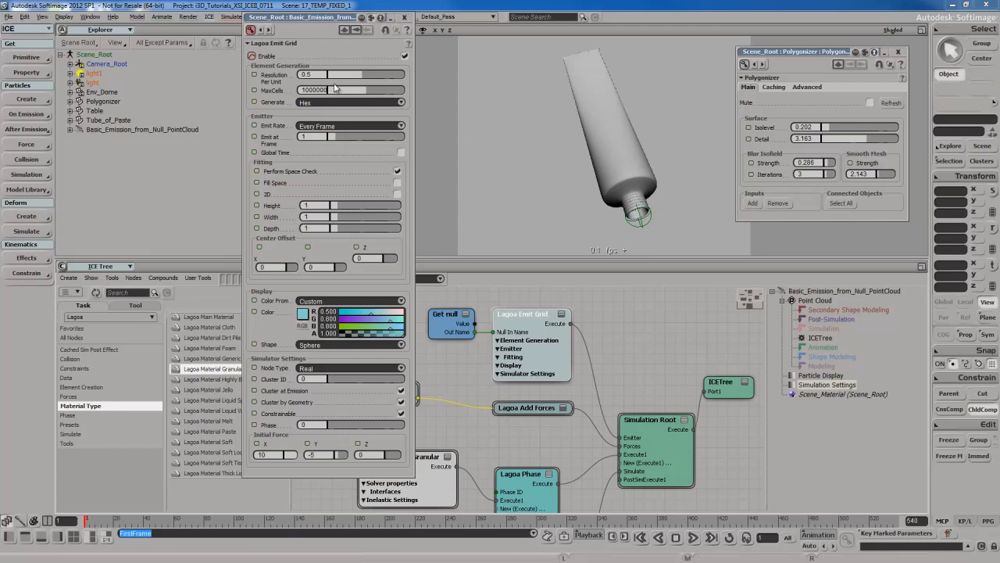
left_click_drag(354, 76, 348, 76)
key("ctrl+z")
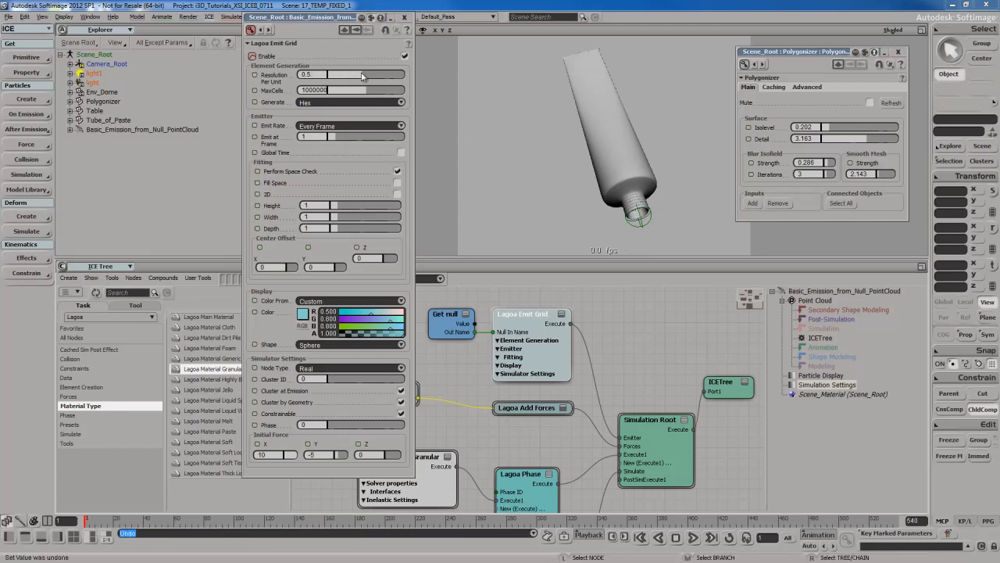
left_click(404, 17)
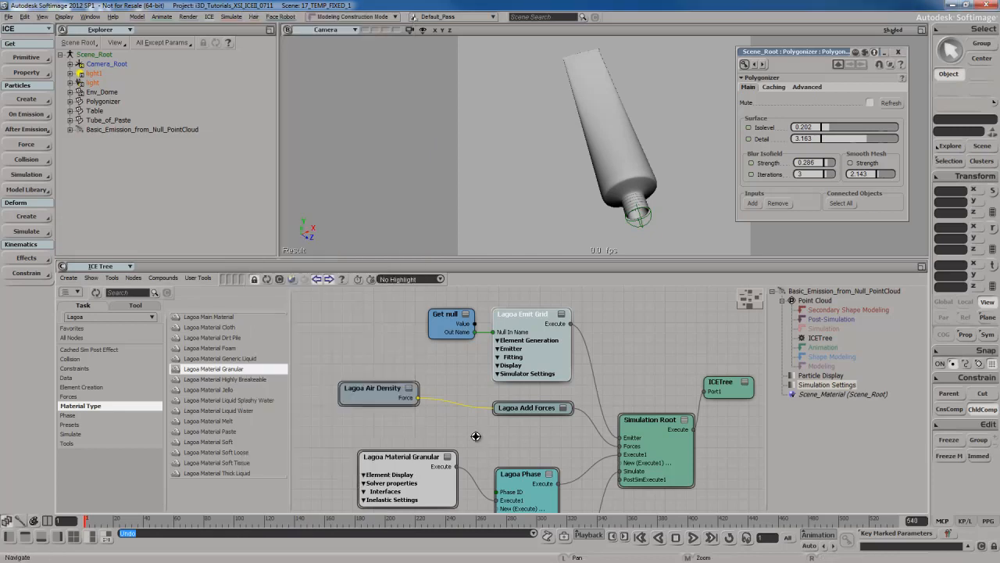
Step: Examine the Lagoa Material Granular node's solver and inelastic settings, close its properties and deselect the node
scroll(469, 489, "down", 2)
double_click(416, 443)
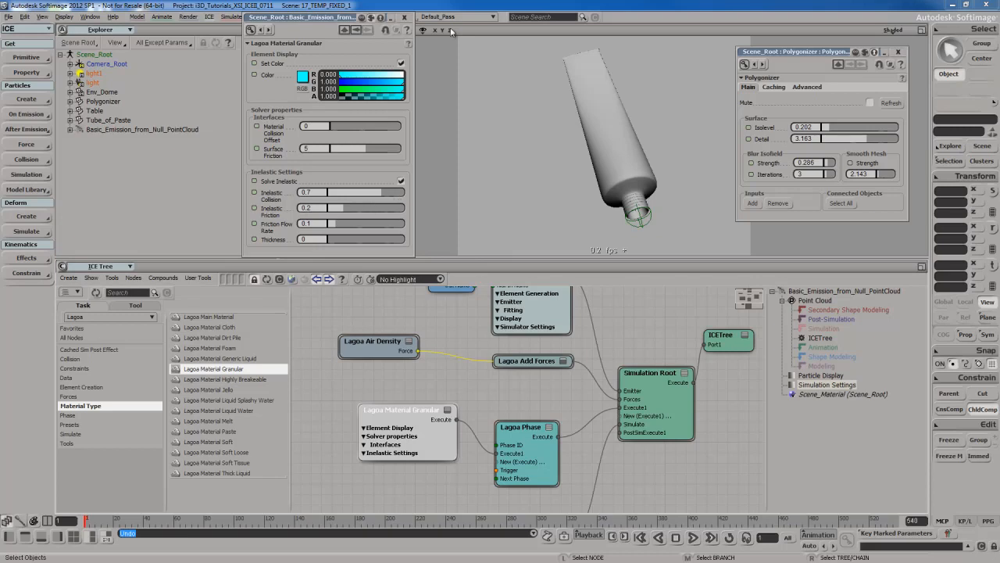
left_click(404, 17)
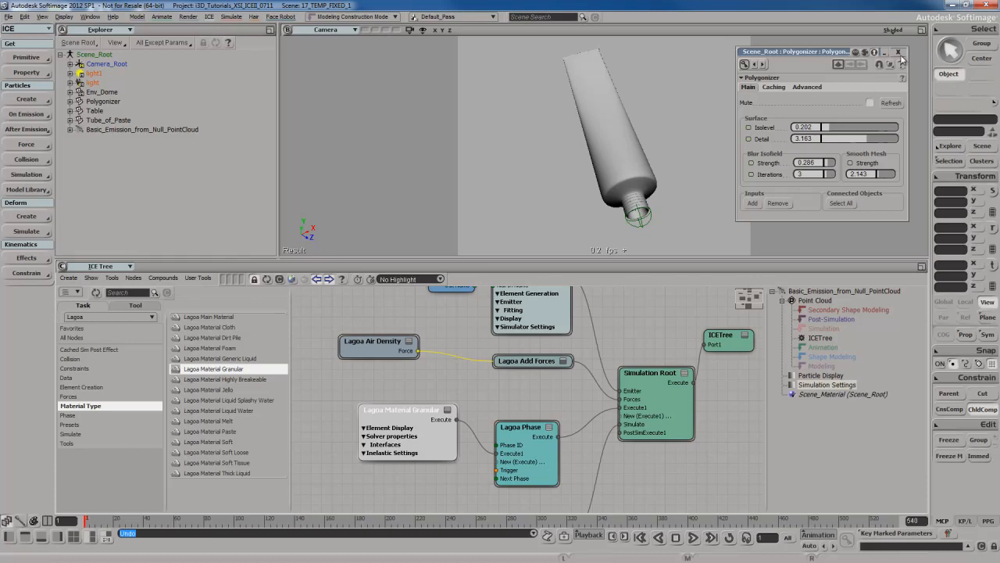
left_click(640, 353)
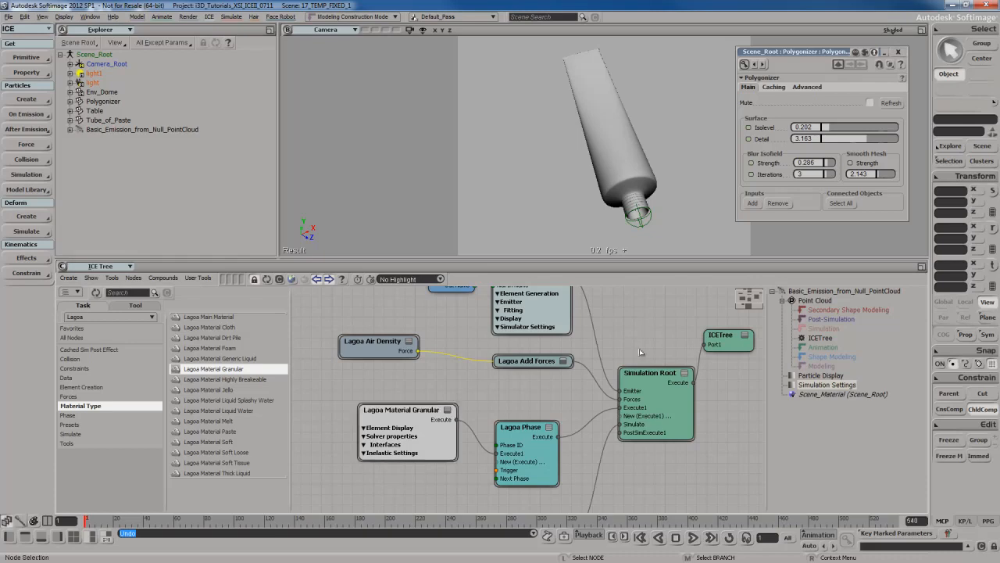